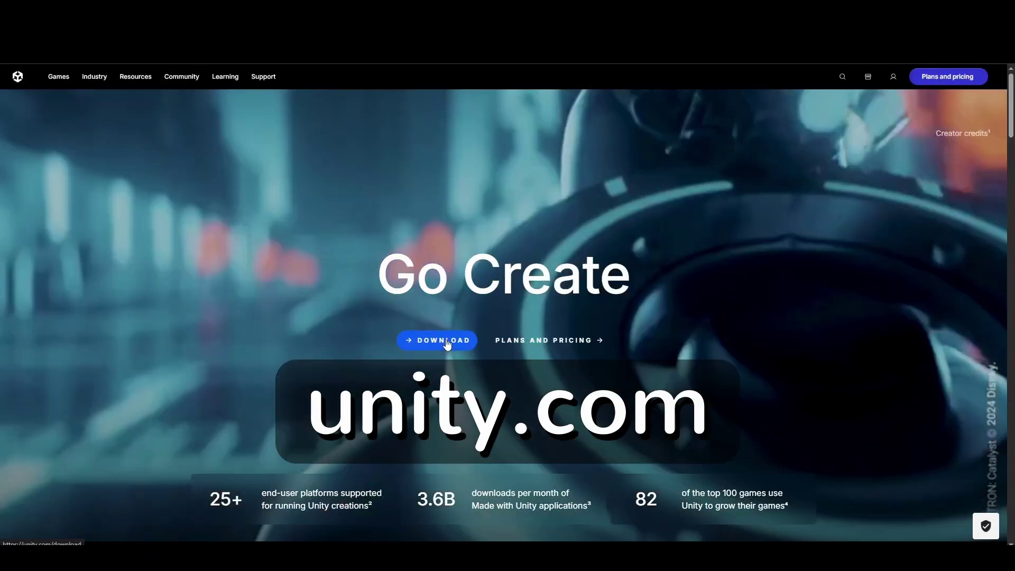
Download the Unity Hub installer for Windows from the Unity download page and run it.
click(446, 341)
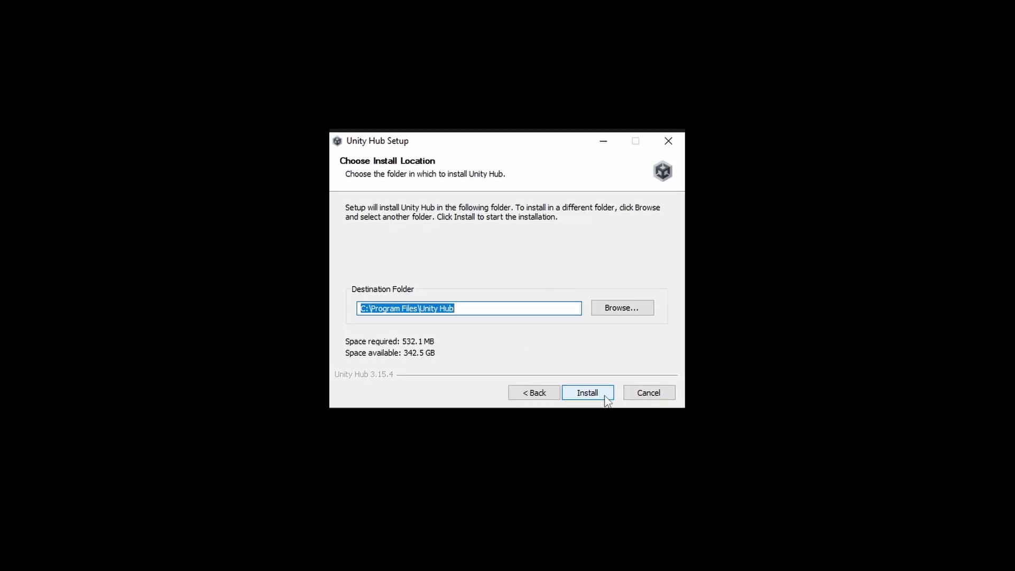
click(602, 396)
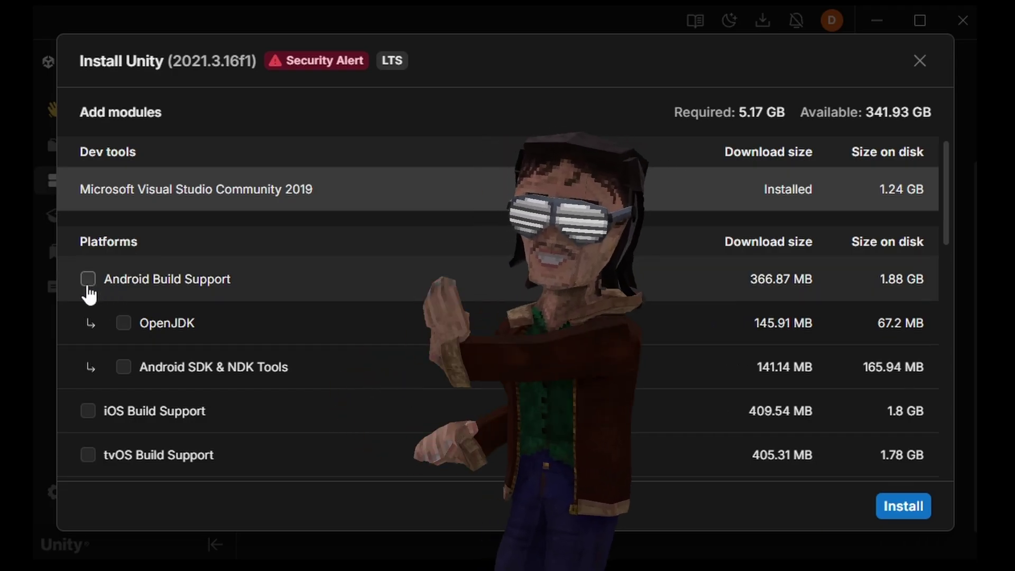
Tick Android Build Support and Windows Build Support (IL2CPP) for the Unity 2021.3.16f1 install.
click(88, 280)
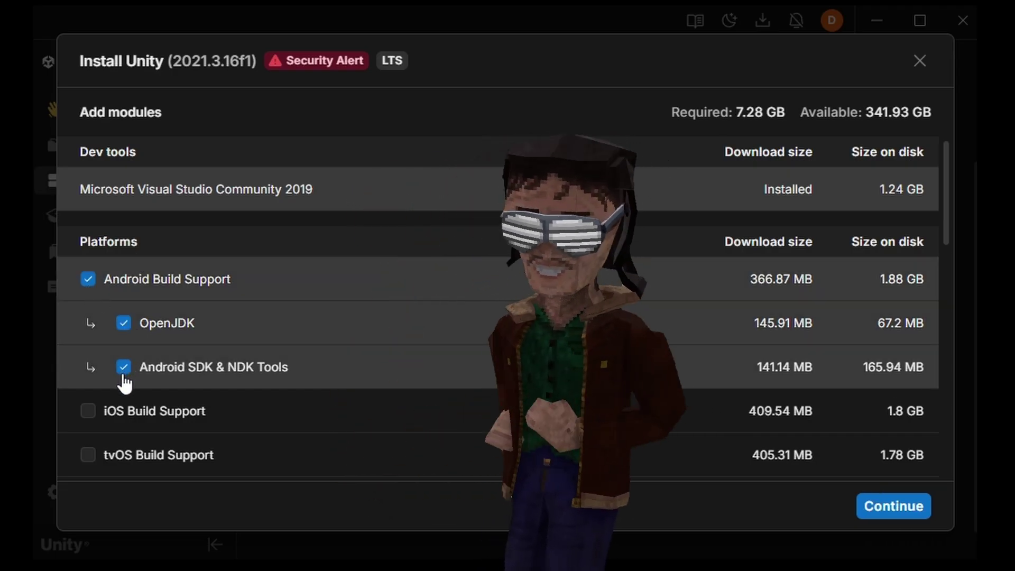
scroll(124, 370, down, 8)
scroll(104, 342, down, 4)
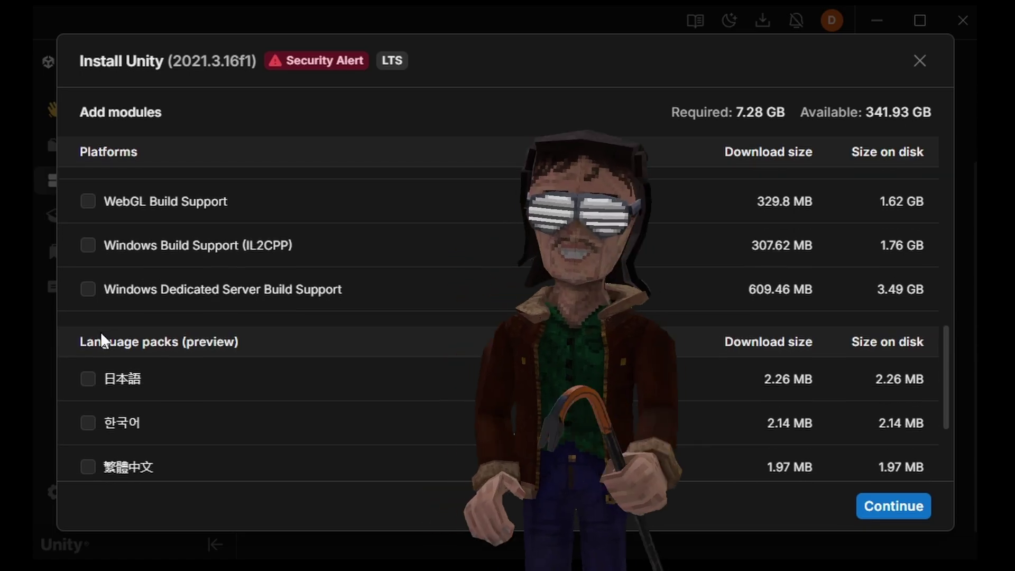
click(90, 246)
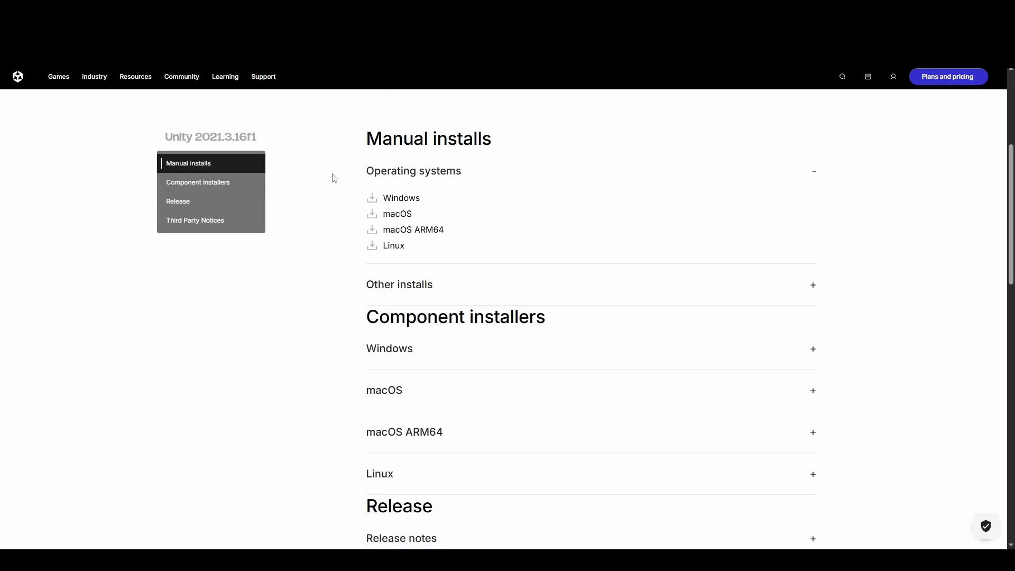
scroll(423, 248, up, 2)
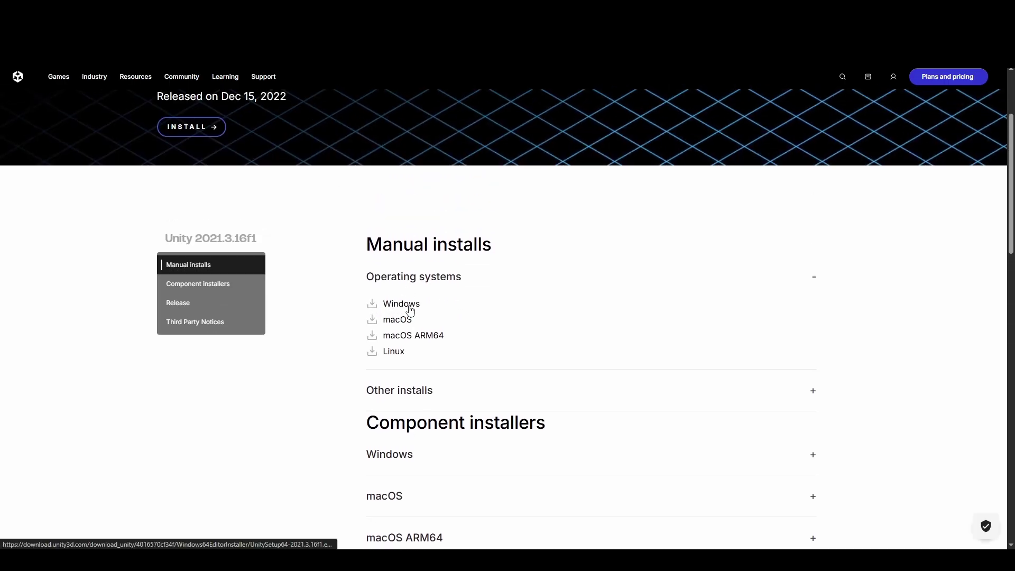
scroll(410, 311, down, 4)
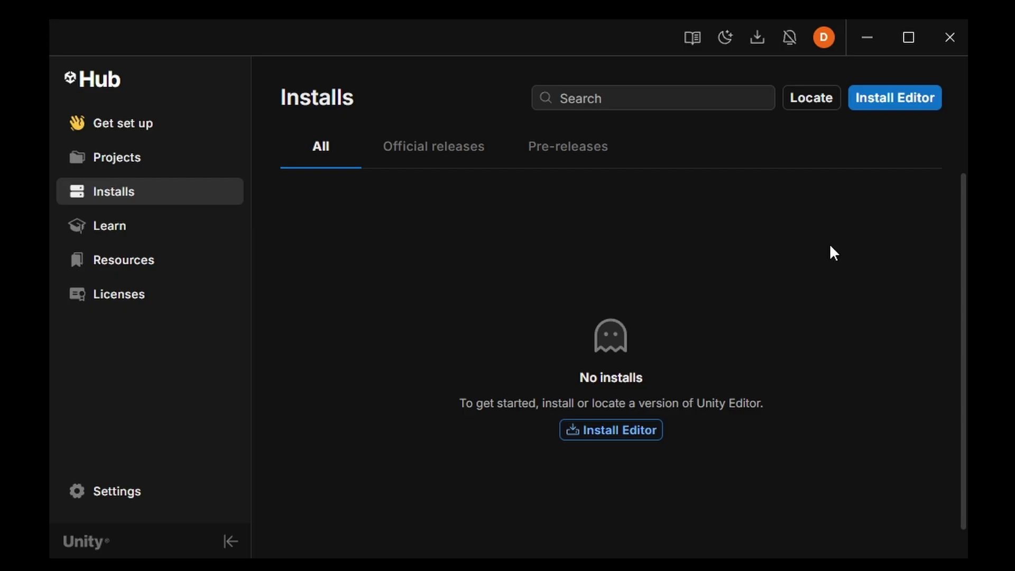
Locate Unity 2021.3.16f1\Editor\Unity.exe and add it to Unity Hub's installs.
click(820, 105)
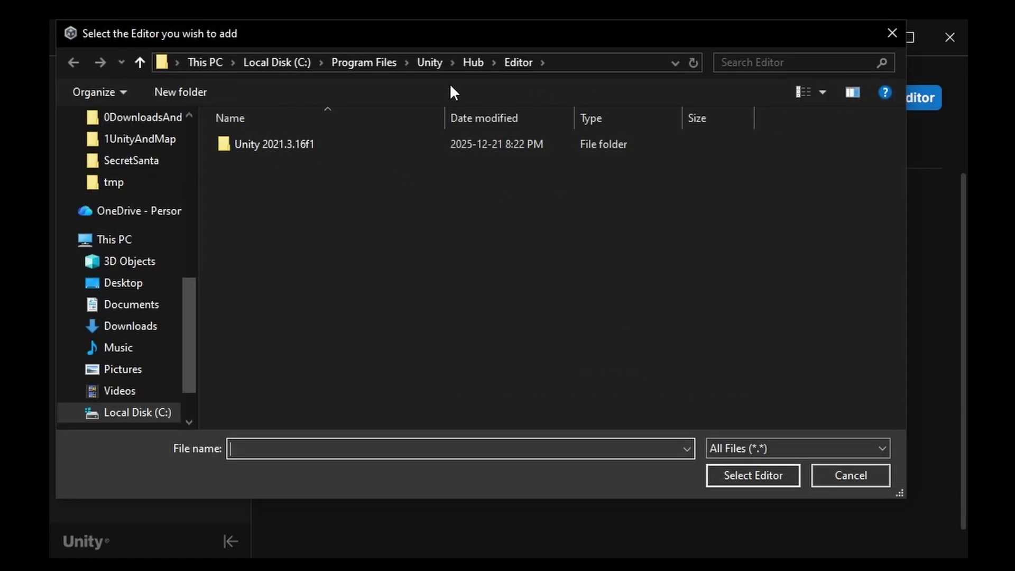
double_click(356, 144)
double_click(355, 144)
scroll(360, 155, down, 10)
click(298, 383)
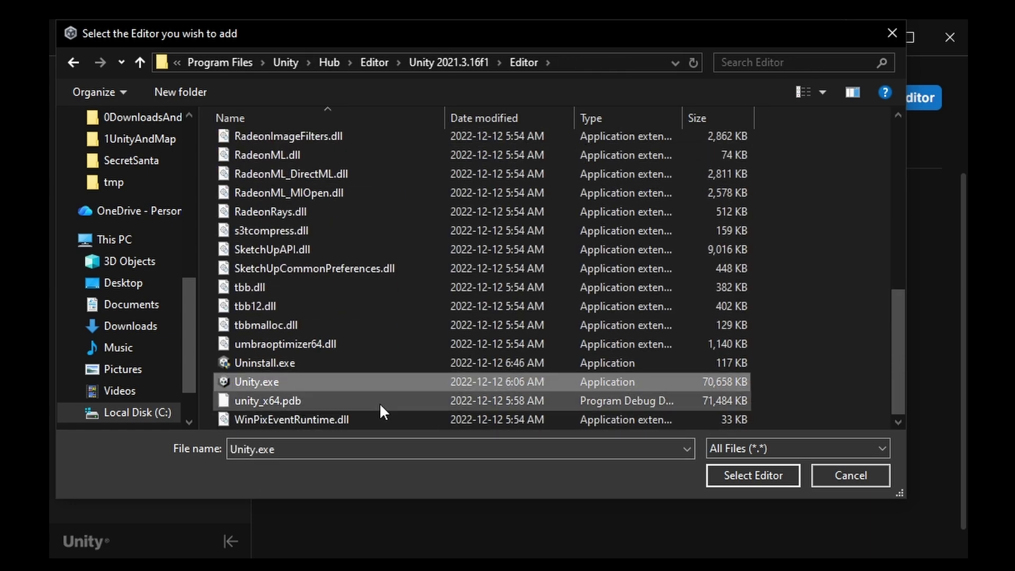
click(724, 472)
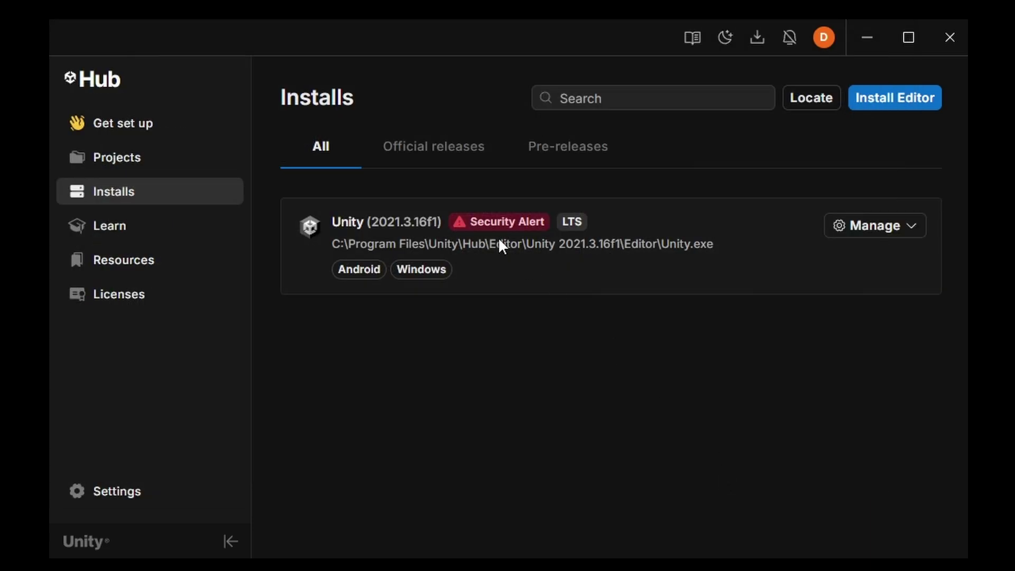
click(132, 161)
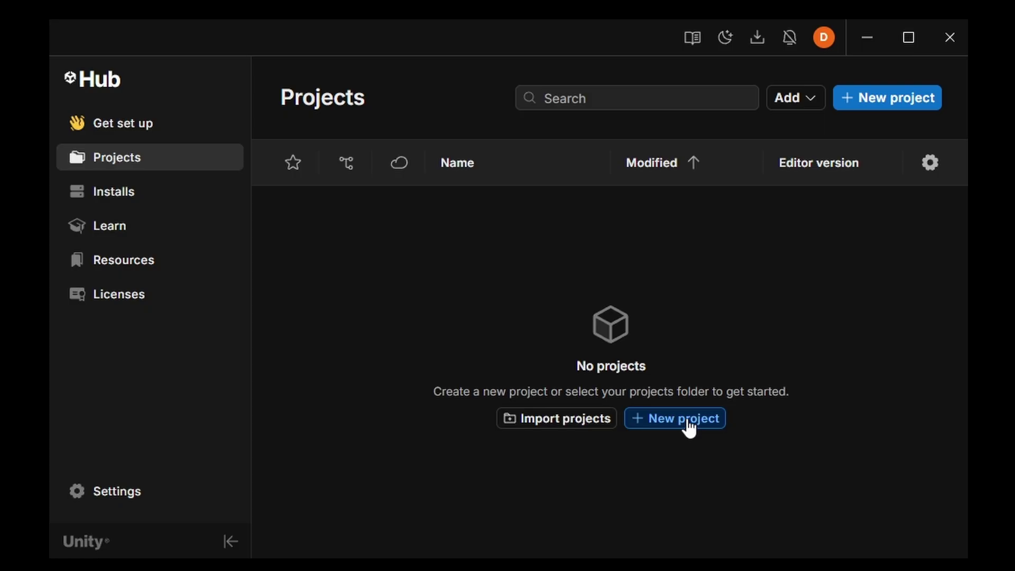
Start a new project on editor 2021.3.16f1, filtering to the Core templates.
click(689, 427)
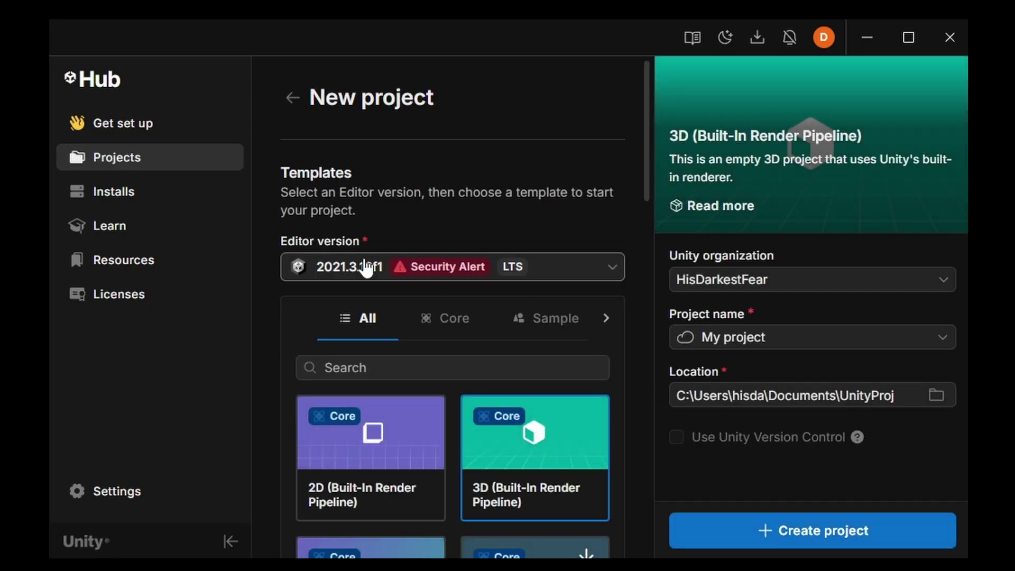
click(365, 262)
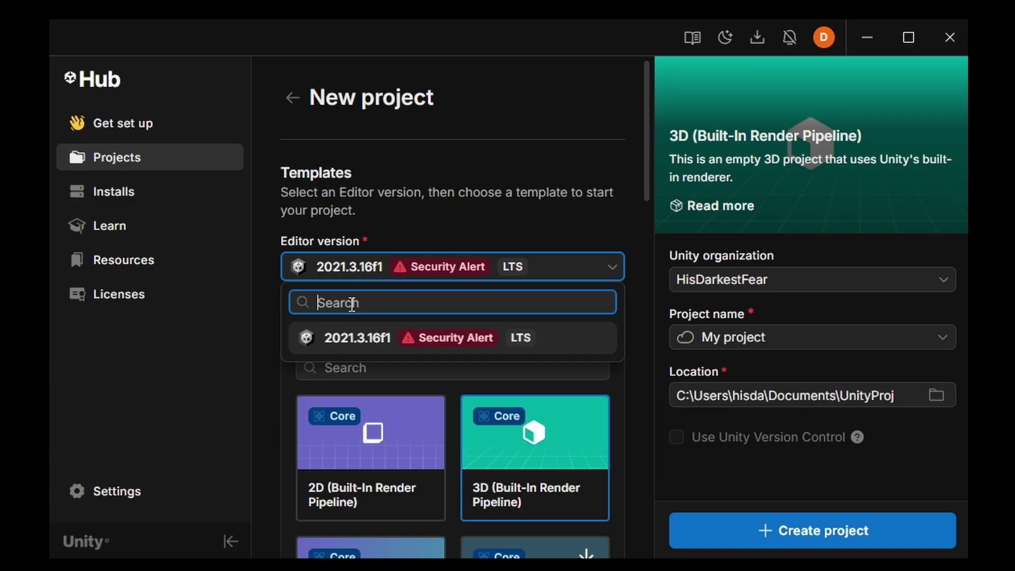
mouse_move(403, 348)
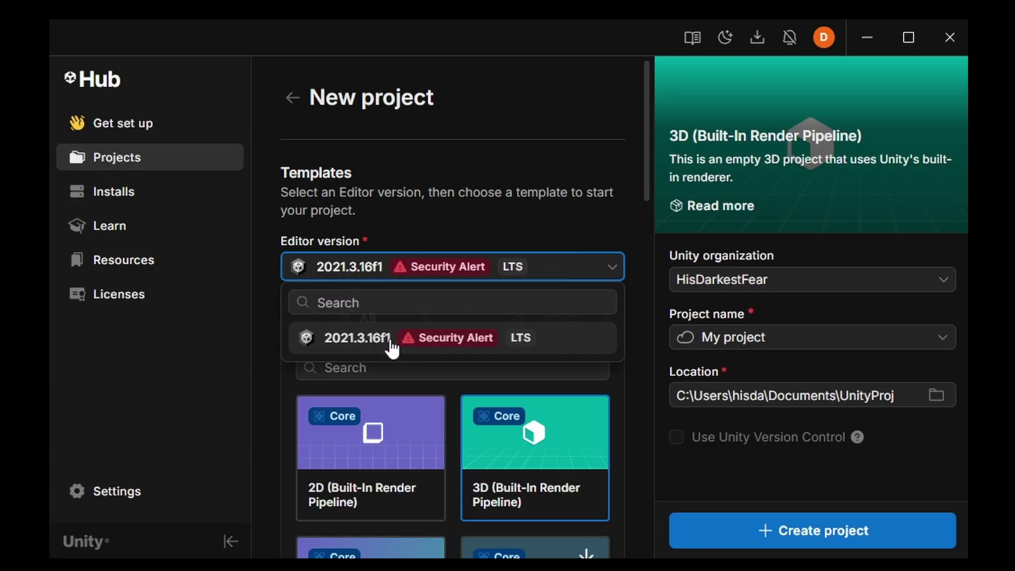
click(392, 346)
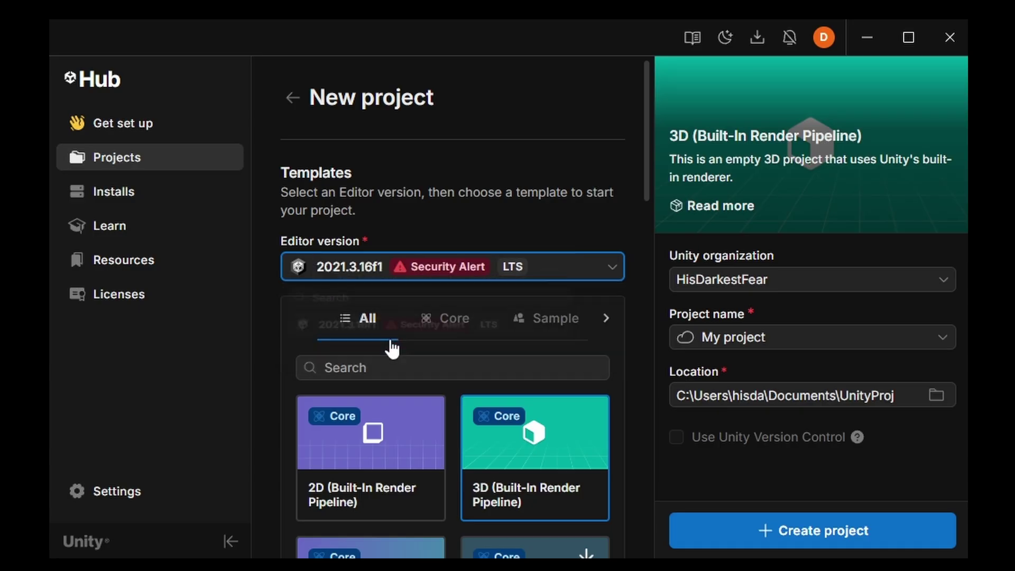
click(455, 324)
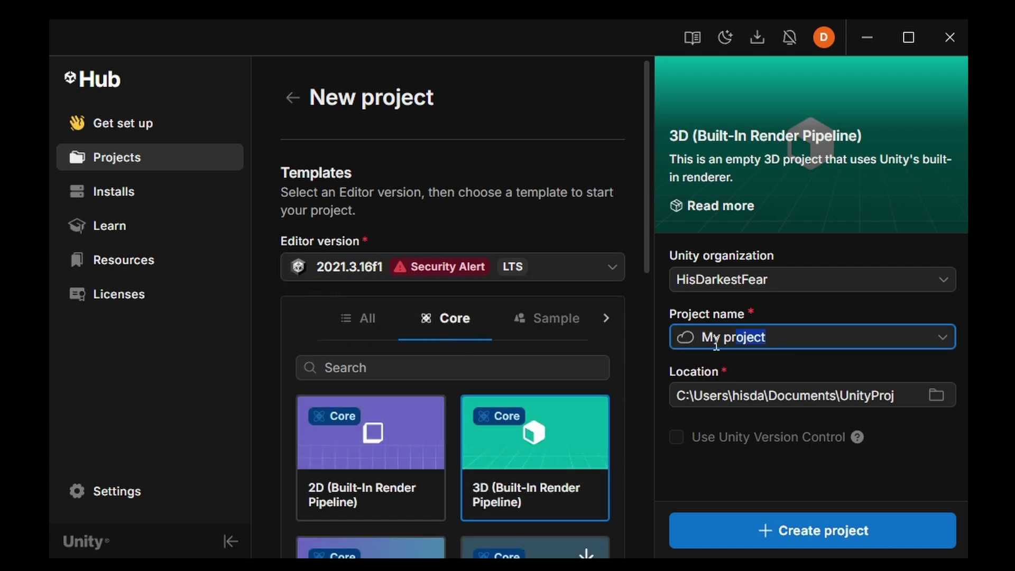
Name the project MarrowSDK, keep it local, and create it.
click(686, 341)
text(MarrowSDK)
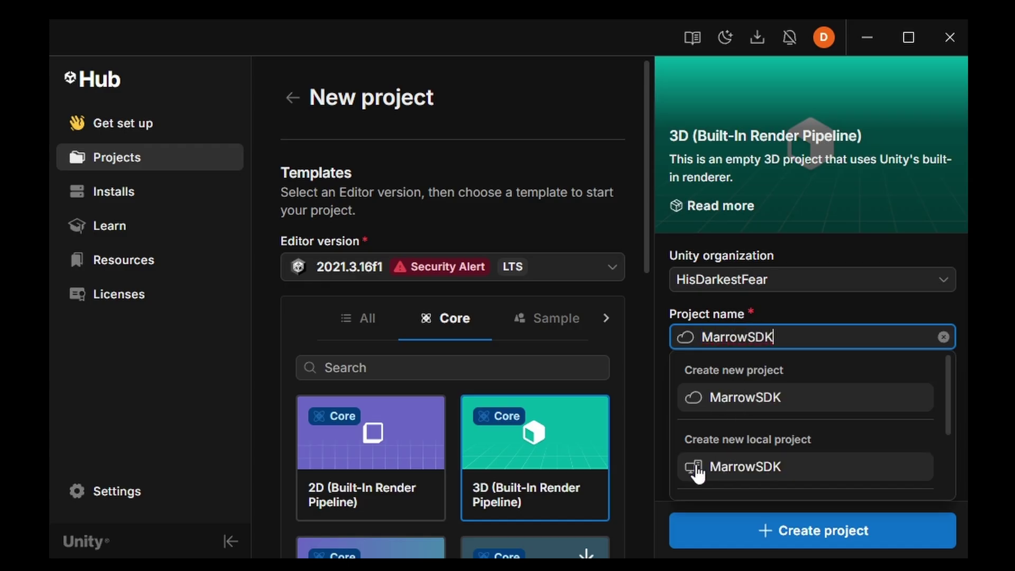
scroll(717, 430, down, 2)
scroll(724, 434, up, 2)
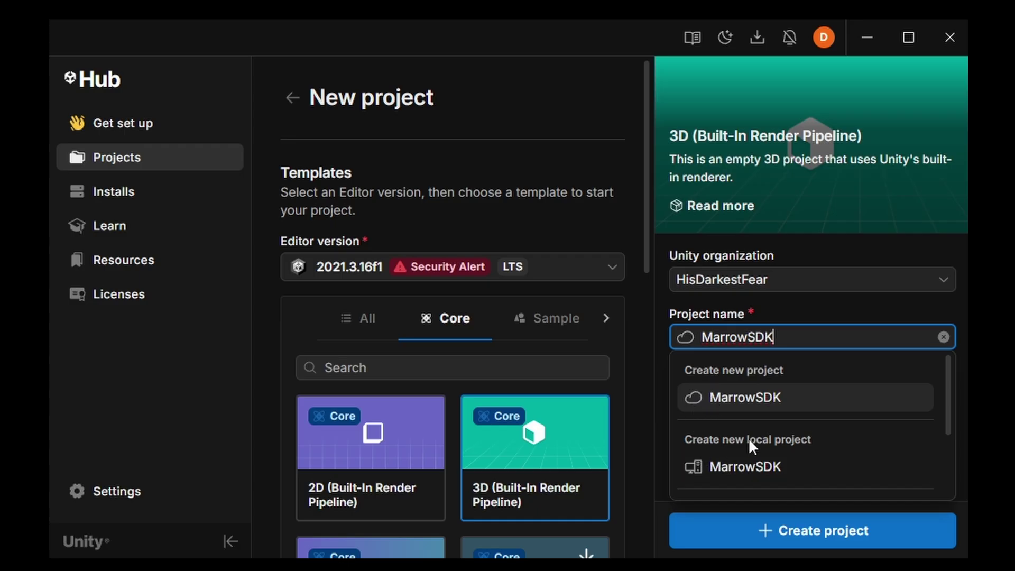
click(696, 468)
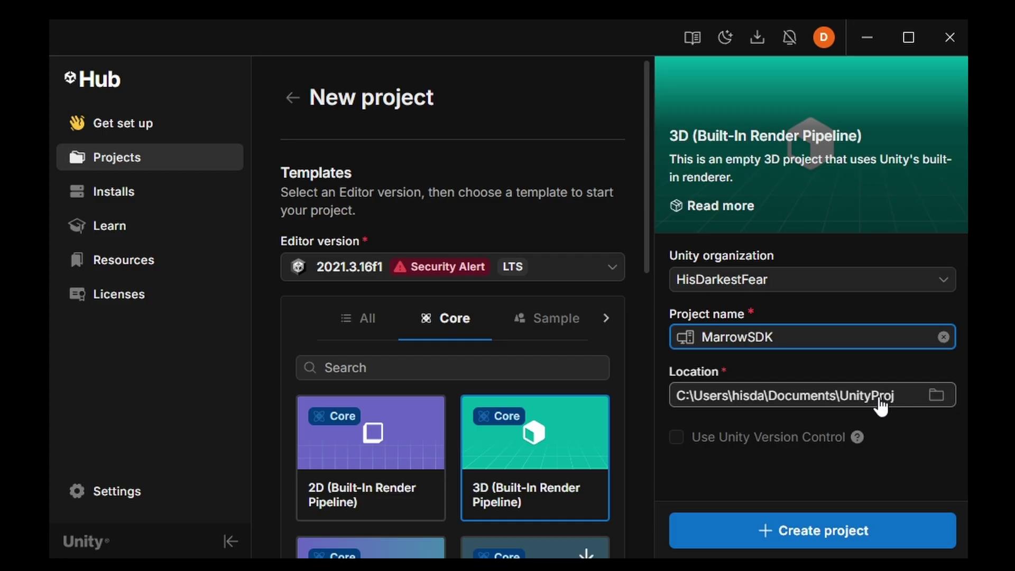
double_click(708, 336)
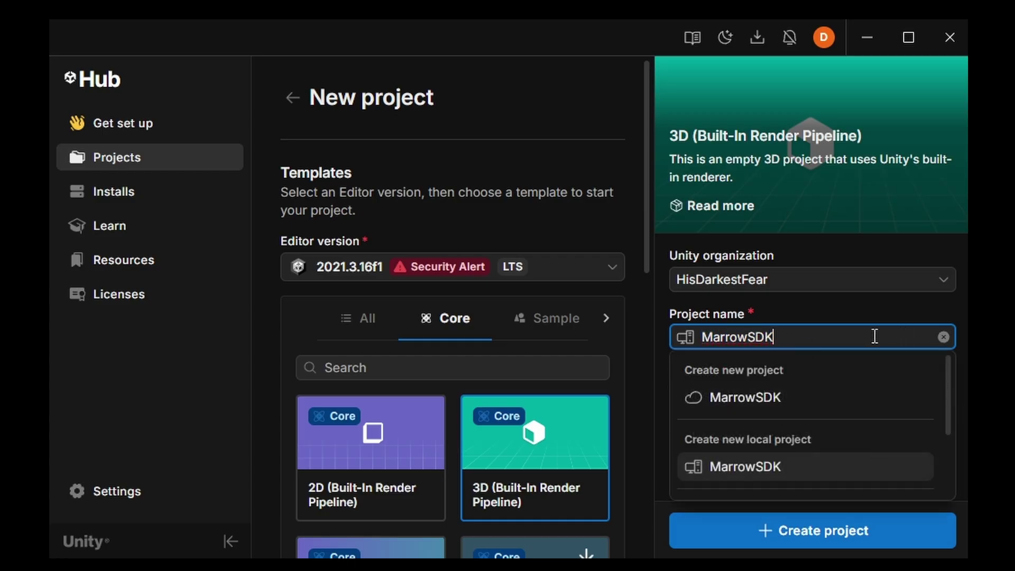
click(766, 468)
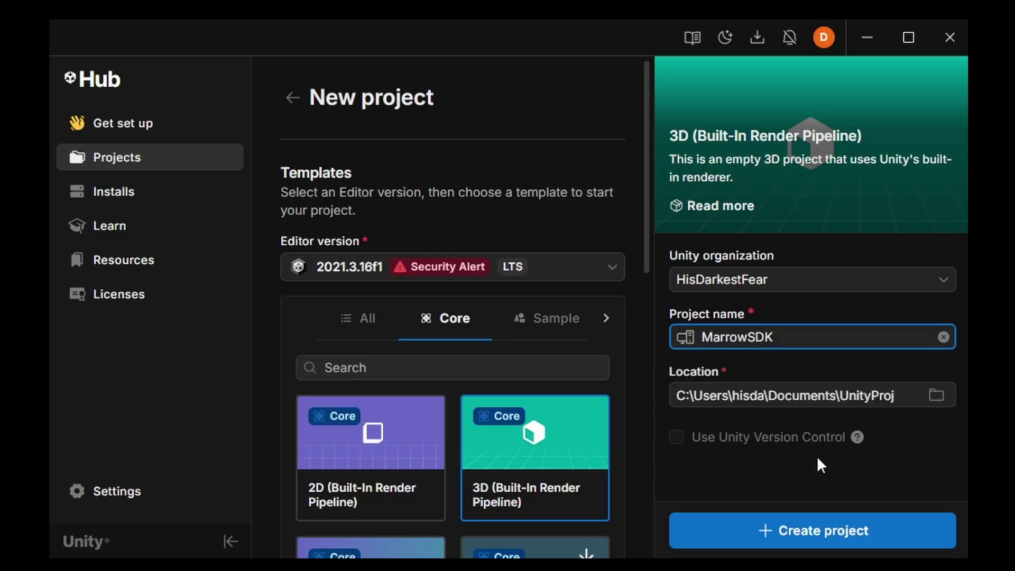
click(792, 531)
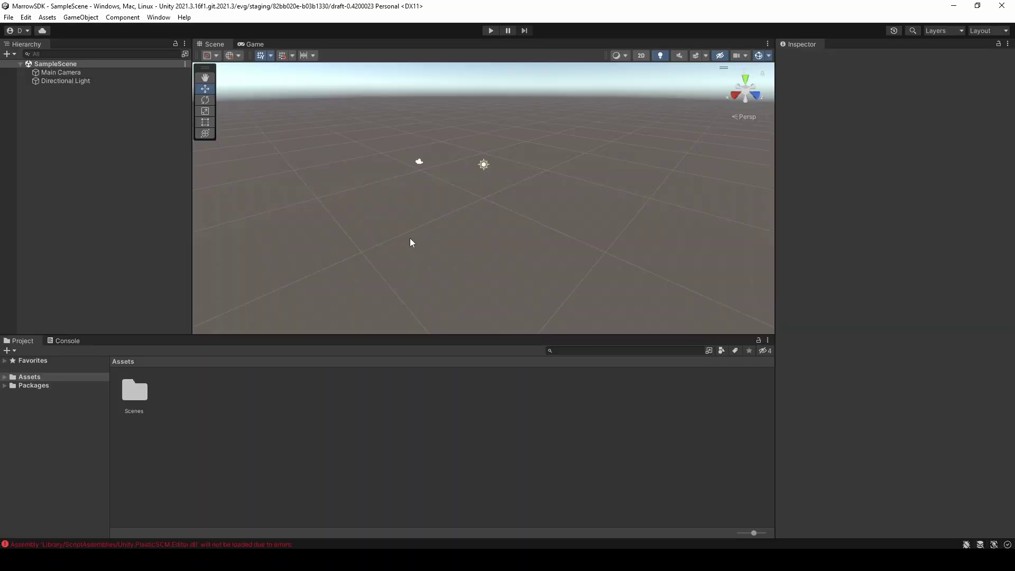
Open the Package Manager from the Window menu of the MarrowSDK project.
right_drag(419, 249, 503, 175)
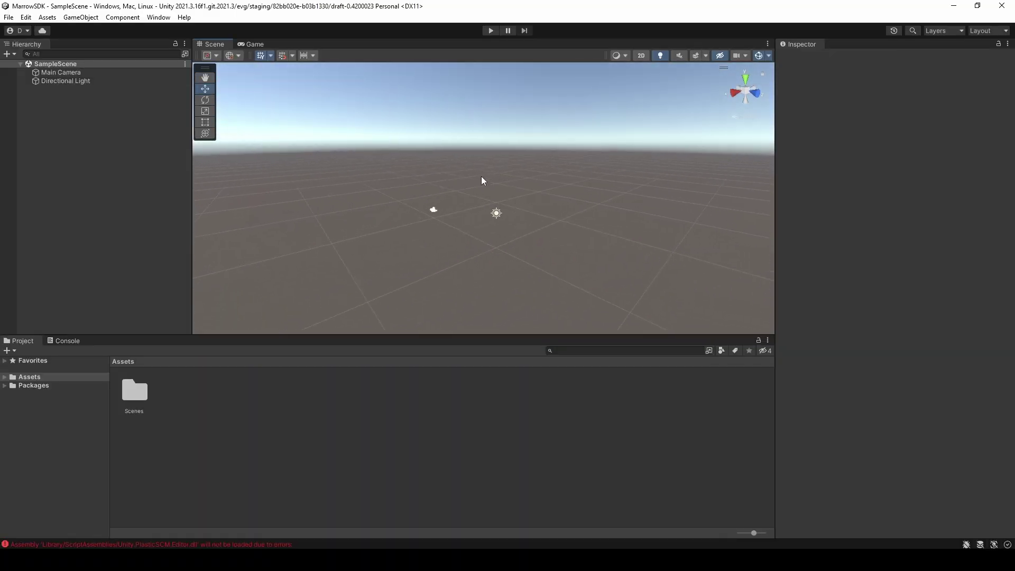
click(158, 18)
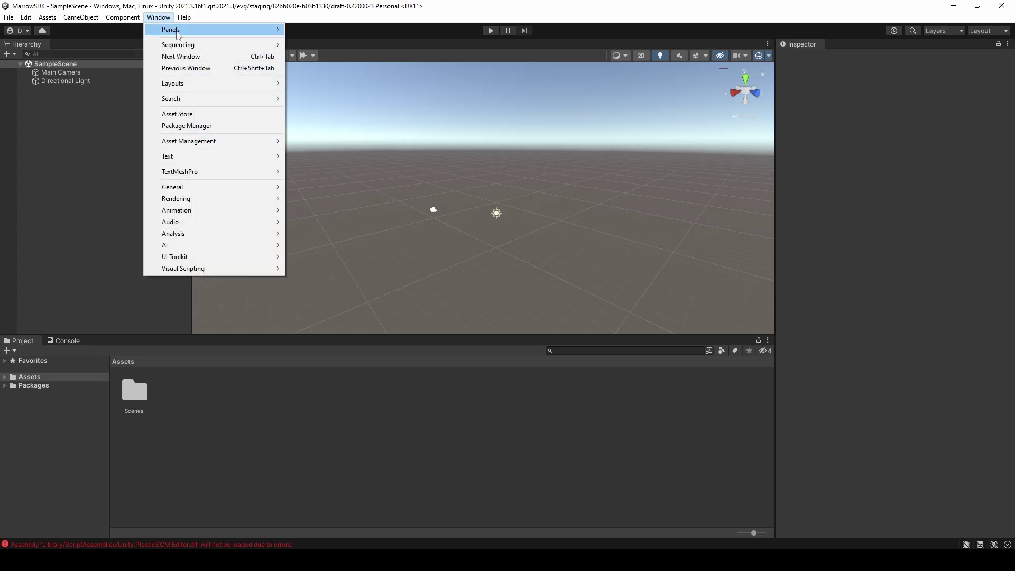
click(187, 127)
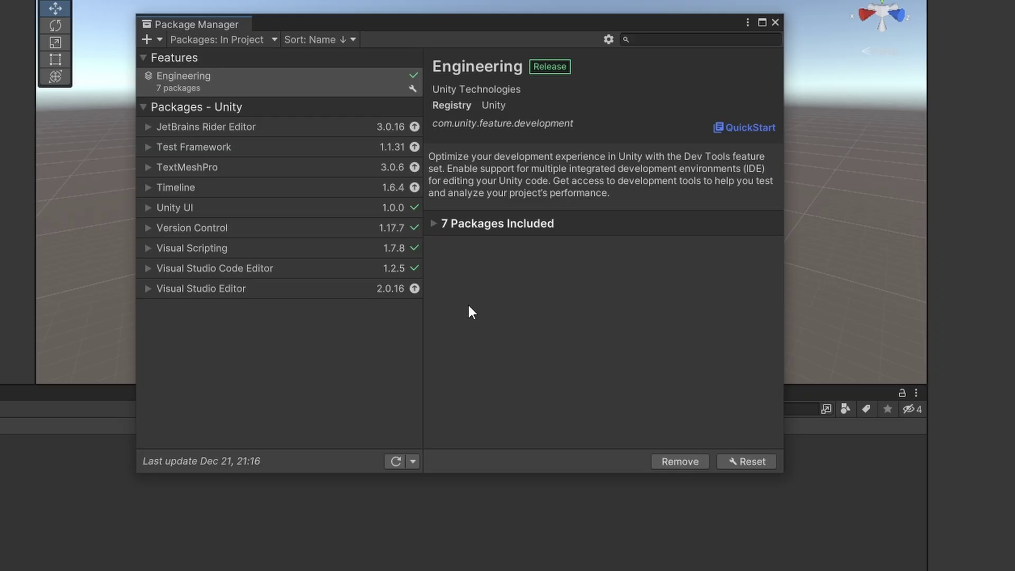
click(606, 39)
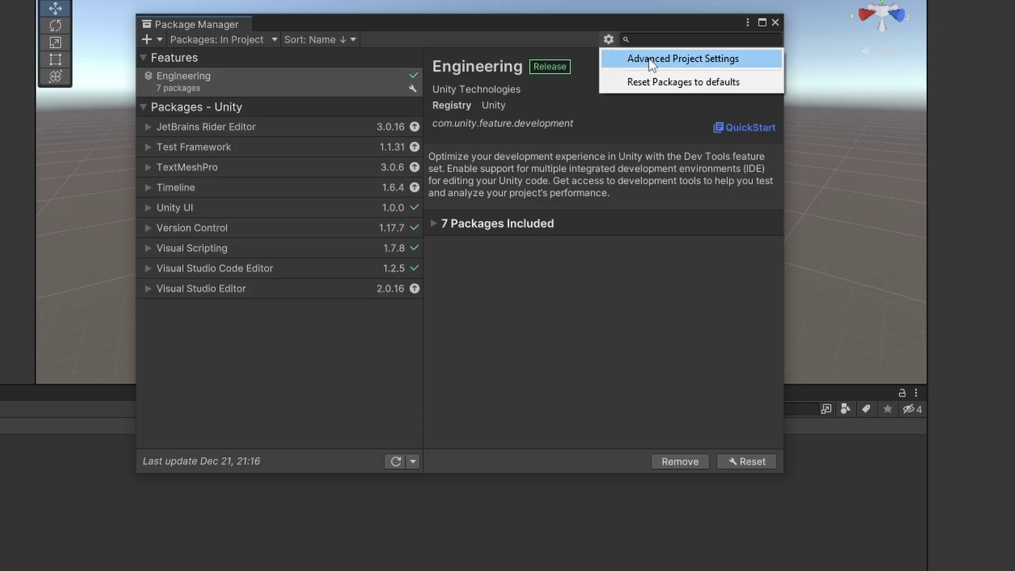
click(703, 60)
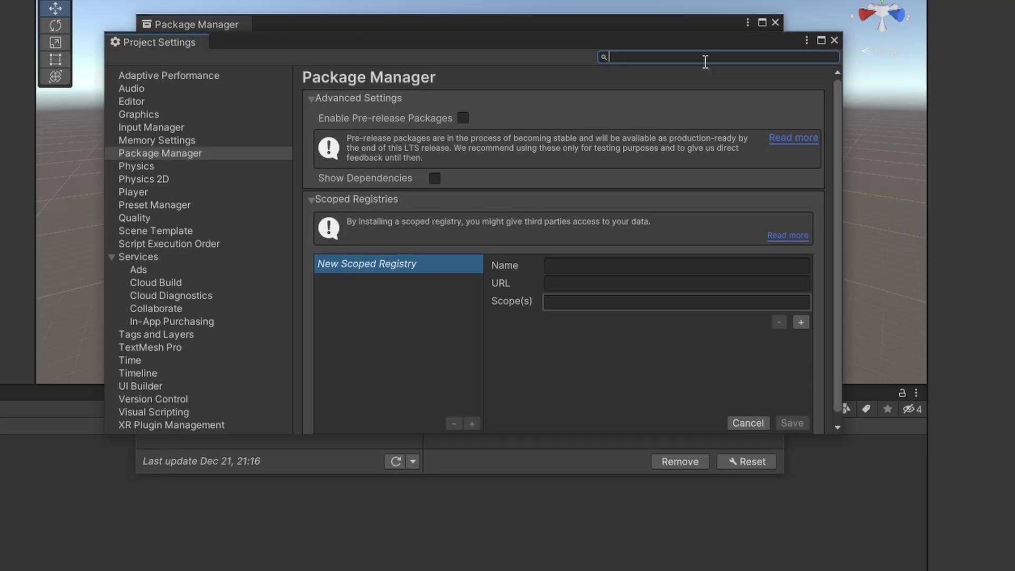
click(574, 263)
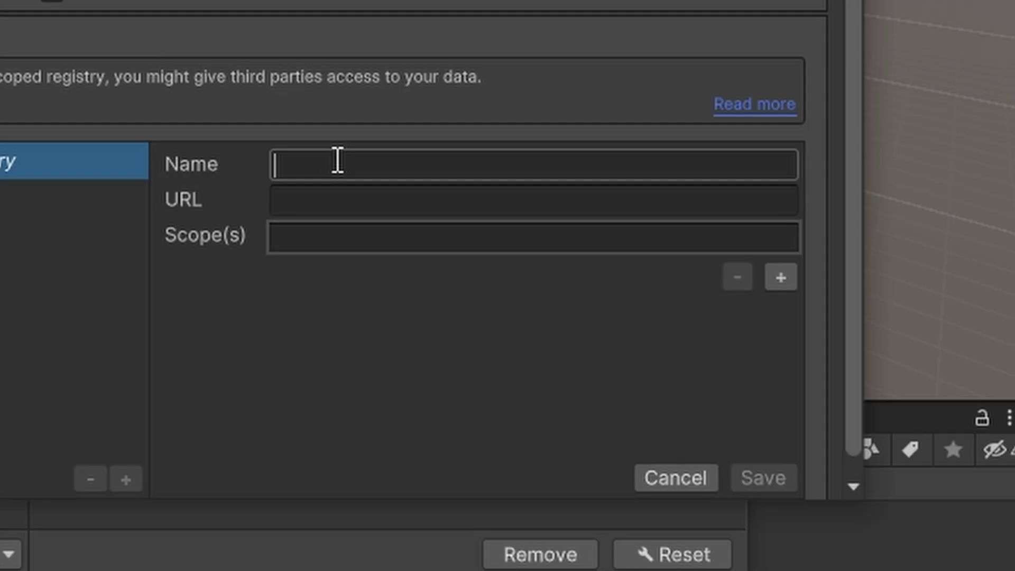
text(SLZ)
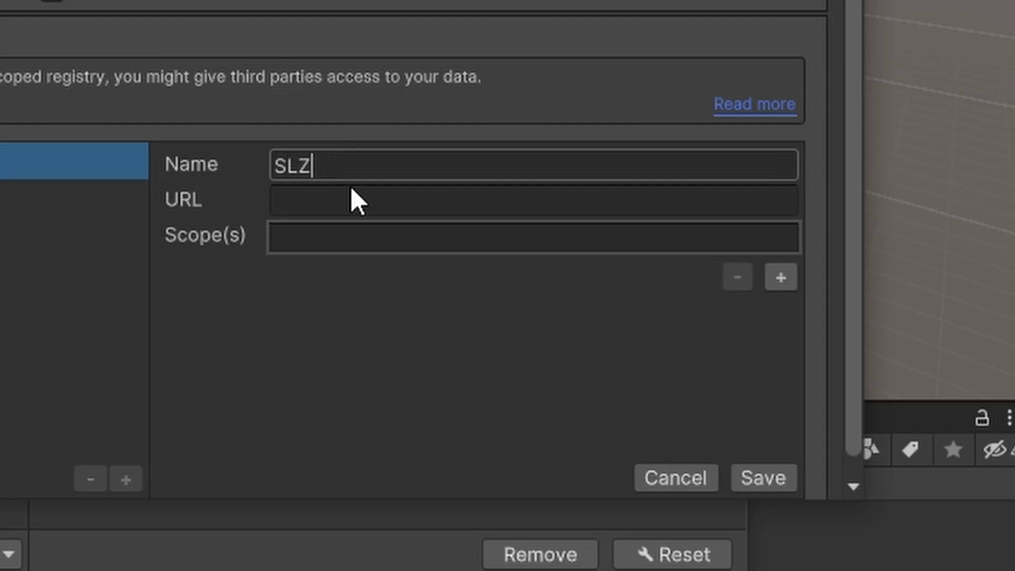
click(375, 206)
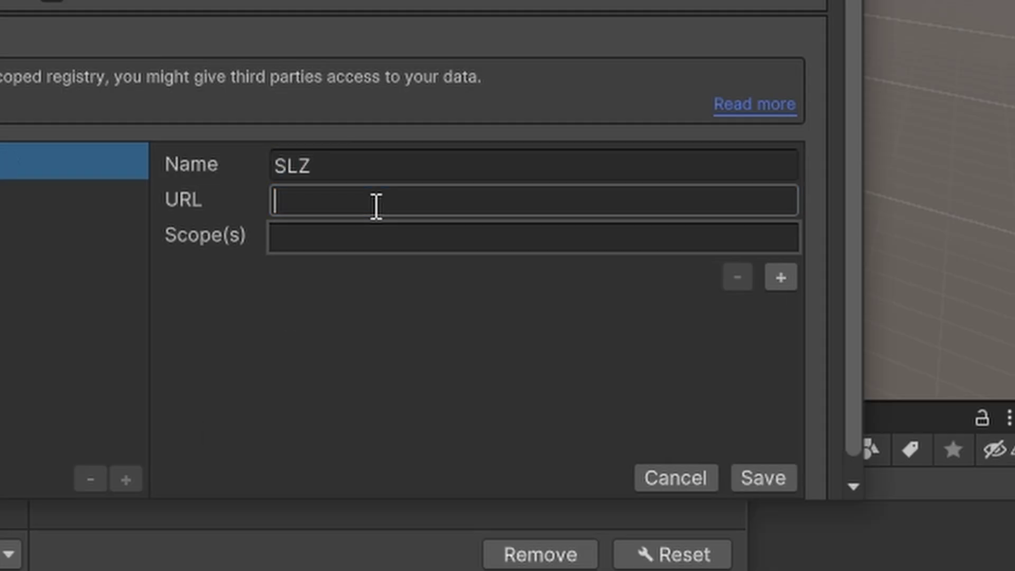
text(https://registry.stresslevelzero.com)
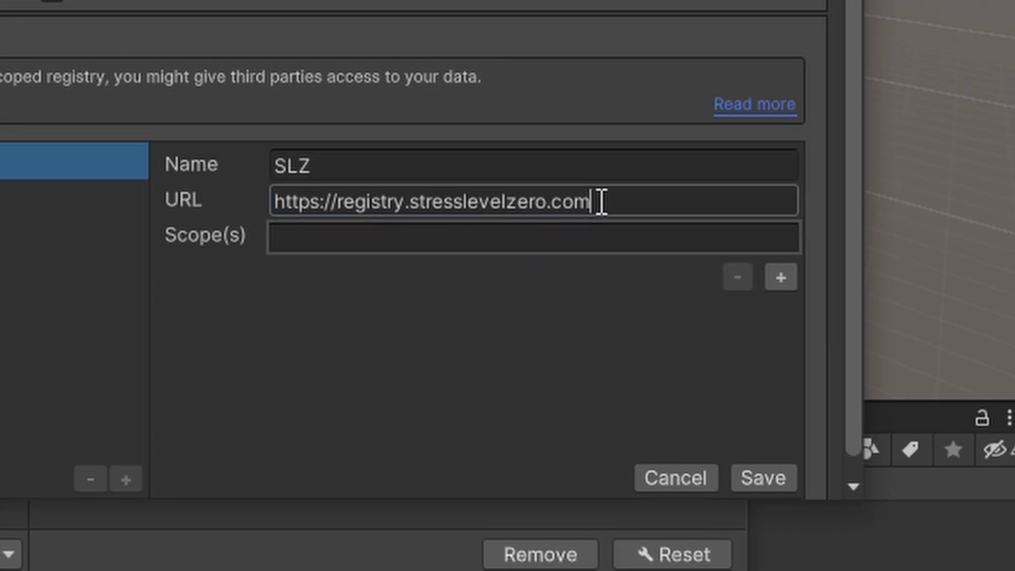
Give the SLZ registry scopes com.stresslevelzero, com.unity.render-pipelines and com.unity.shadergraph.
click(502, 235)
text(com.stresslevelzero)
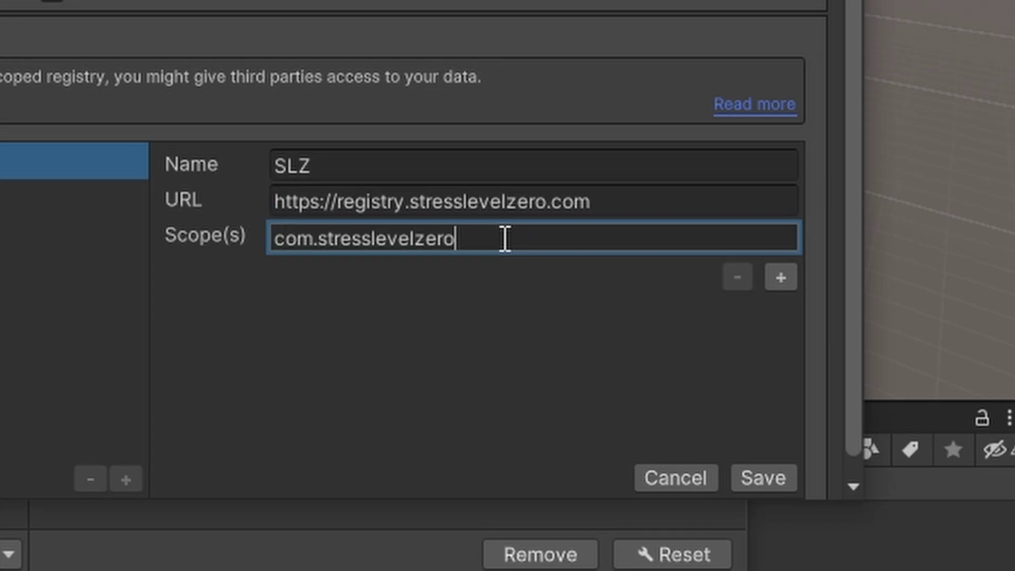
click(781, 277)
click(778, 316)
click(335, 286)
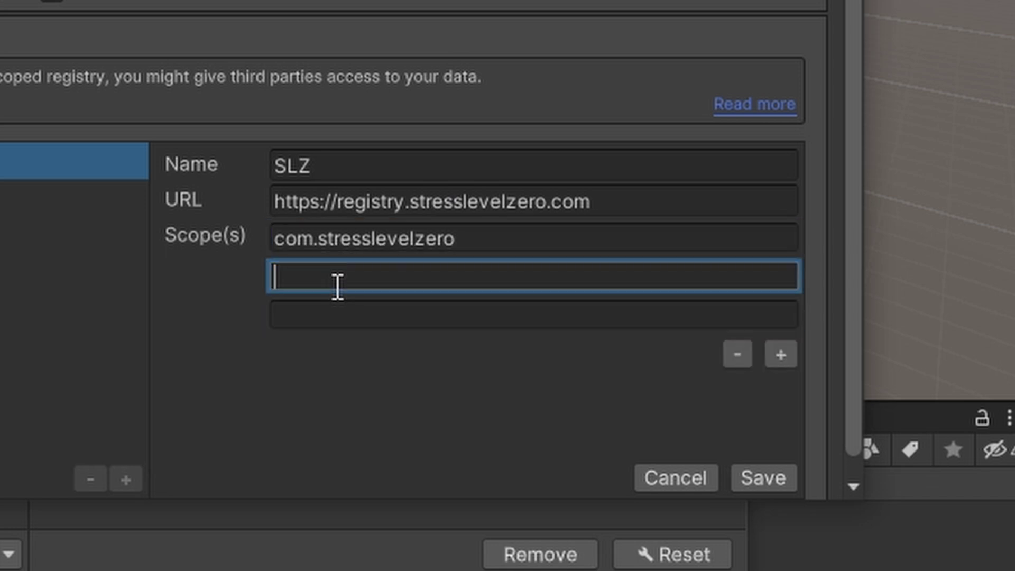
text(com.unity.render-pipelines)
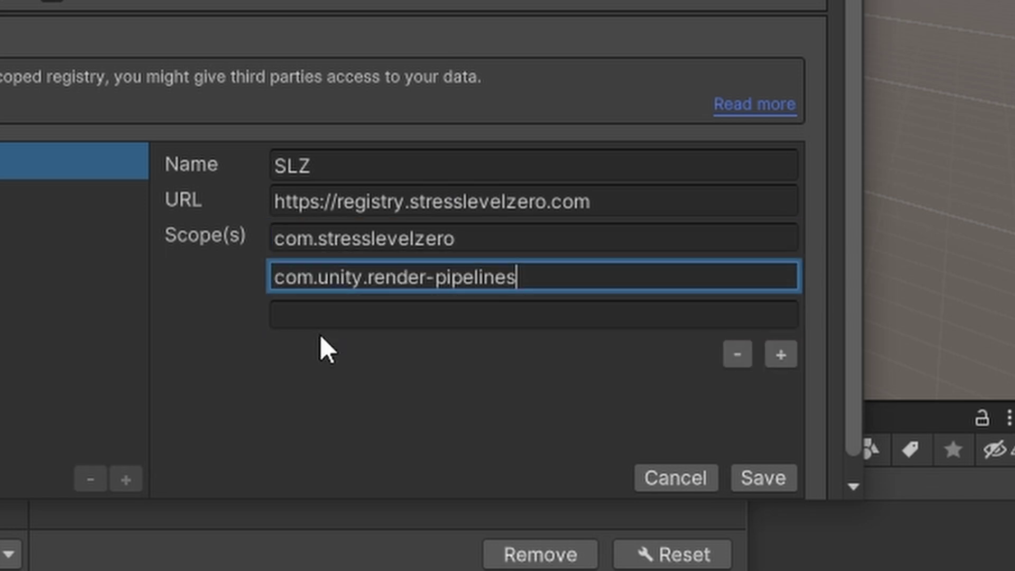
key(Tab)
text(com.unity.shadergraph)
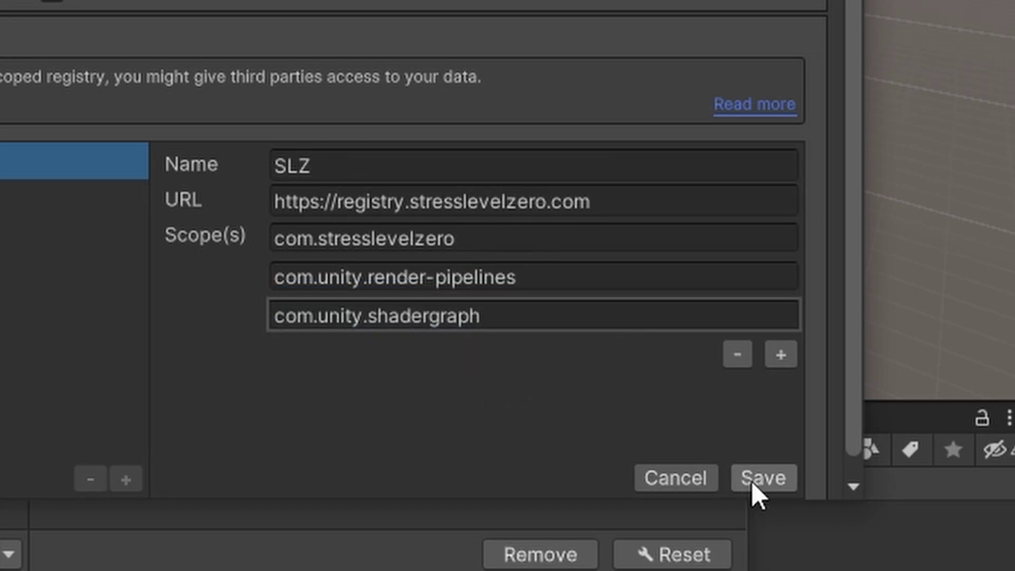
Save the SLZ registry, then install Marrow SDK from My Registries.
click(761, 461)
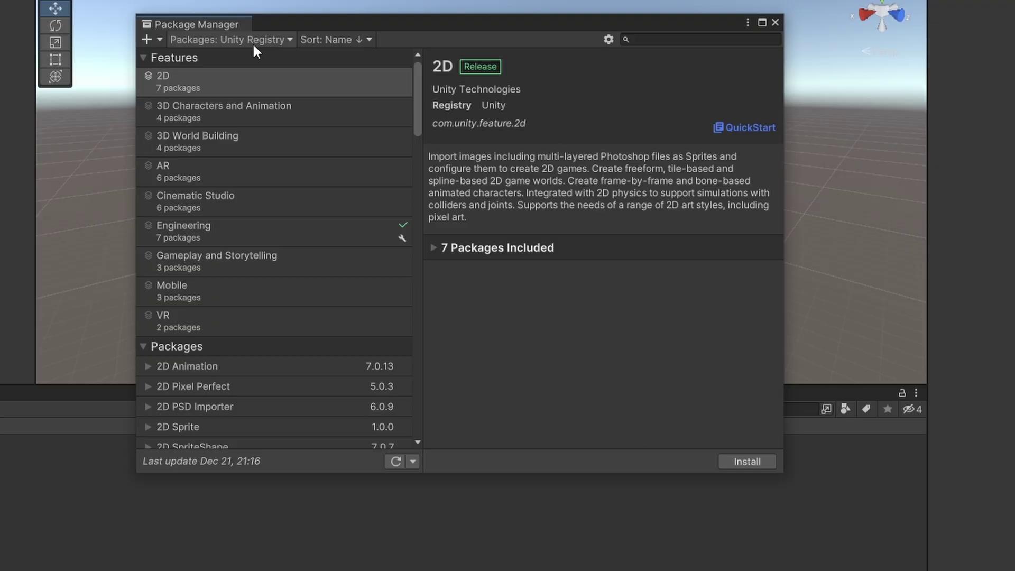
click(238, 43)
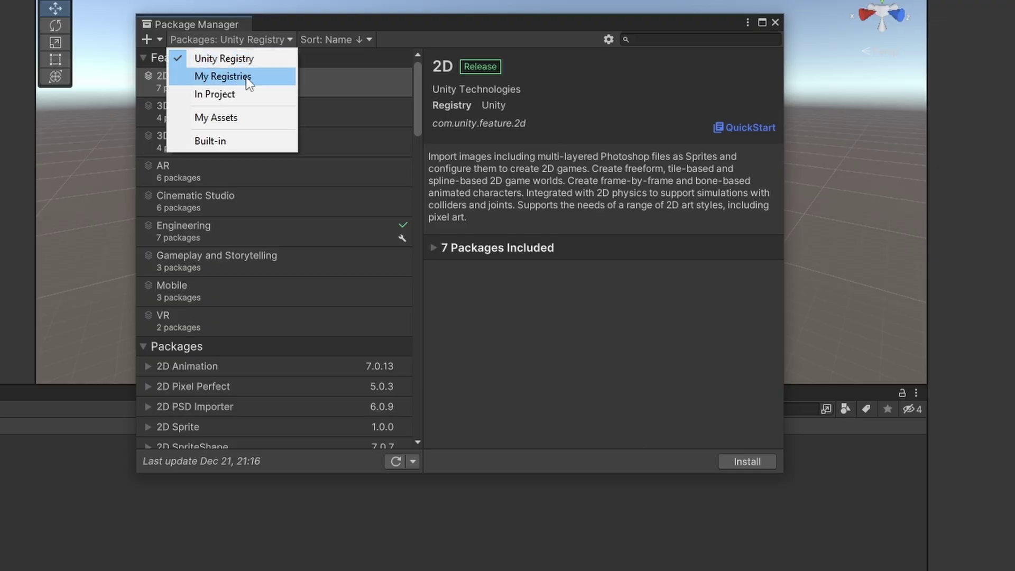
click(210, 77)
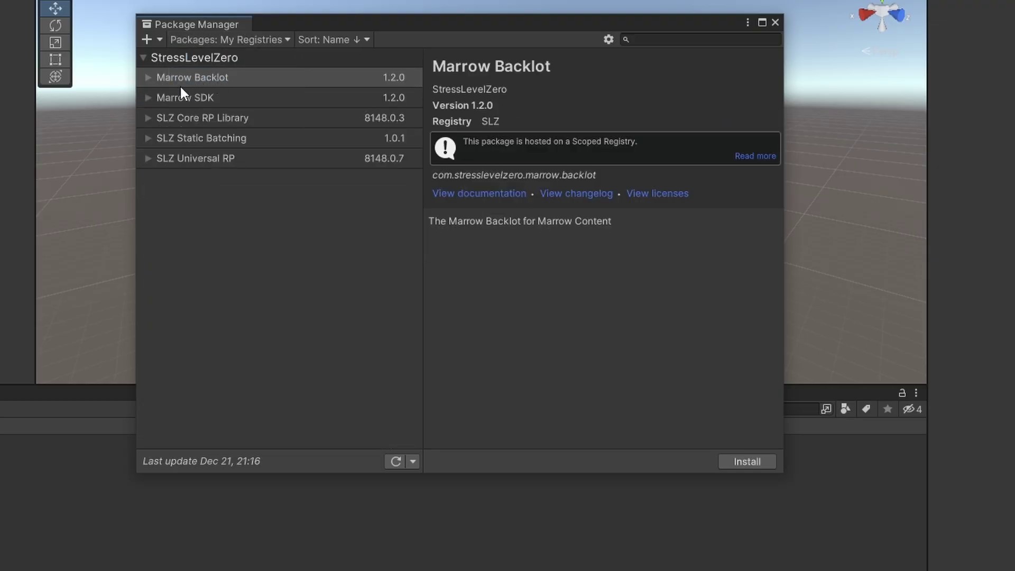
click(148, 98)
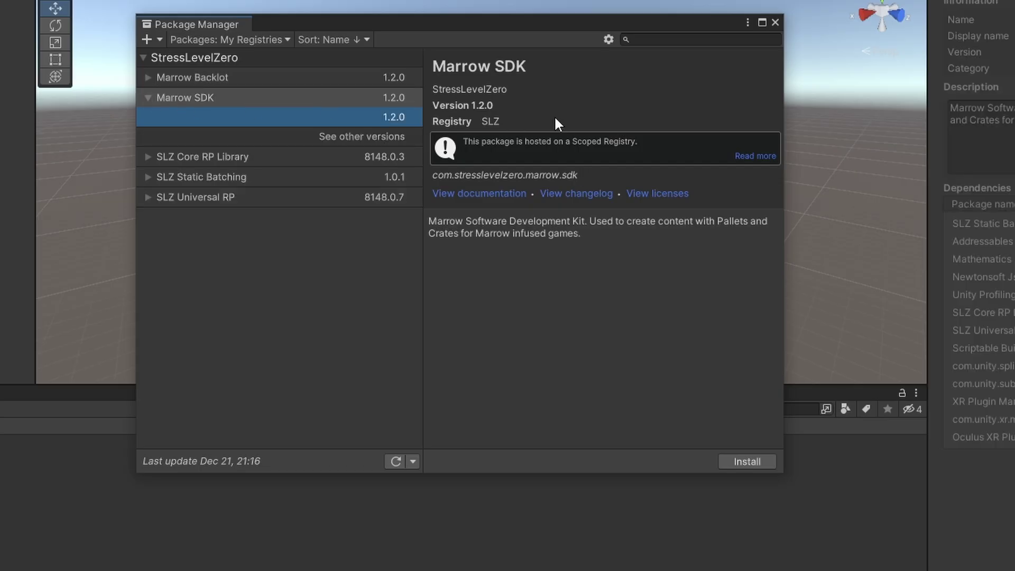
click(748, 461)
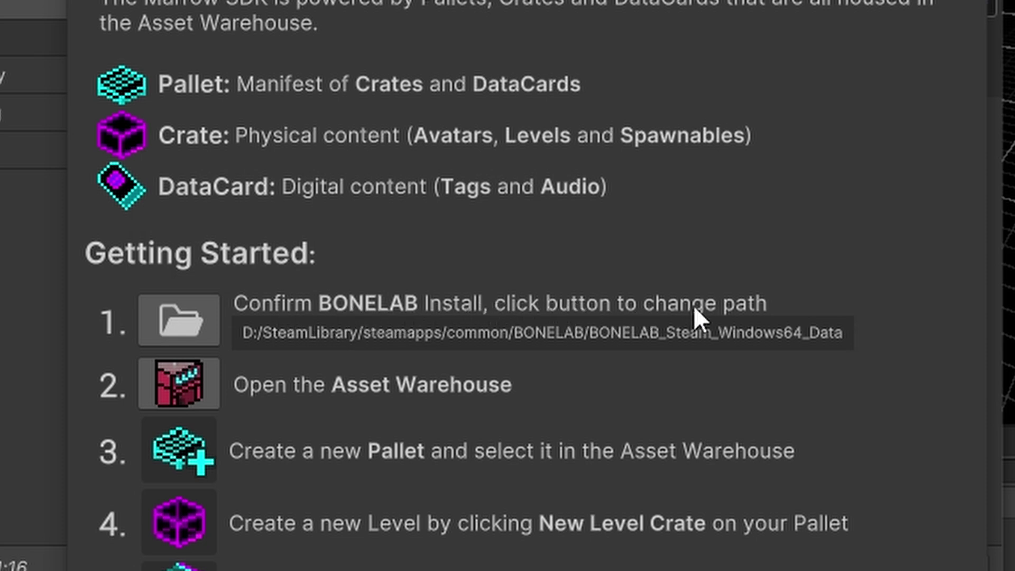
Open the BONELAB install location picker and expand its Advanced Search Options.
click(197, 323)
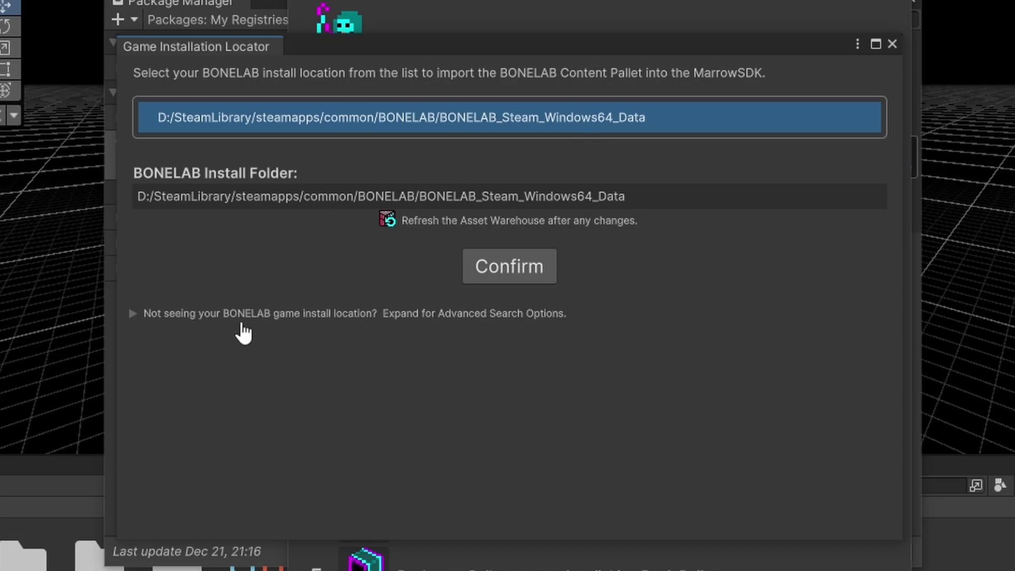
click(411, 321)
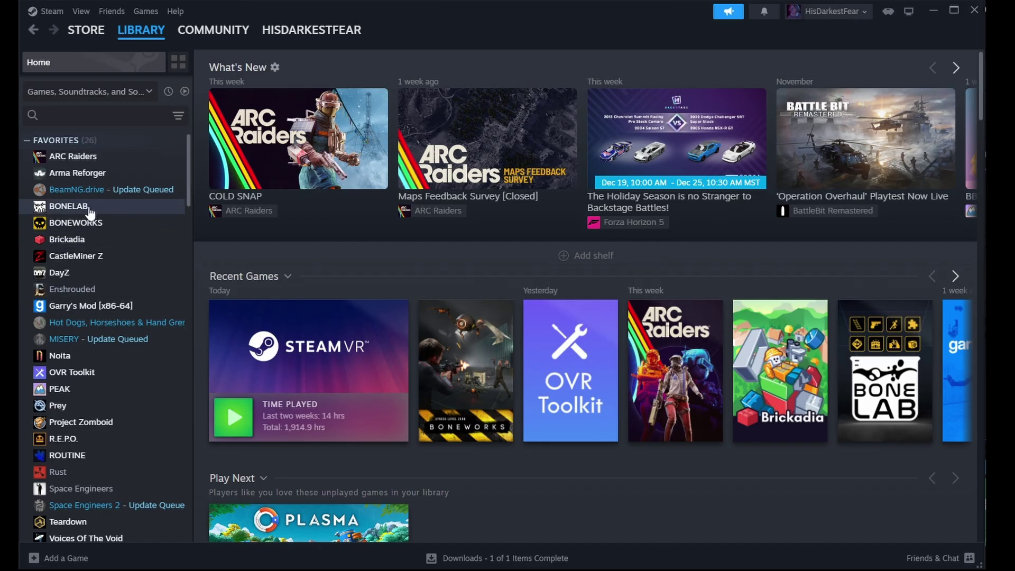
Open BONELAB's local game files from its Steam library Manage menu.
right_click(89, 209)
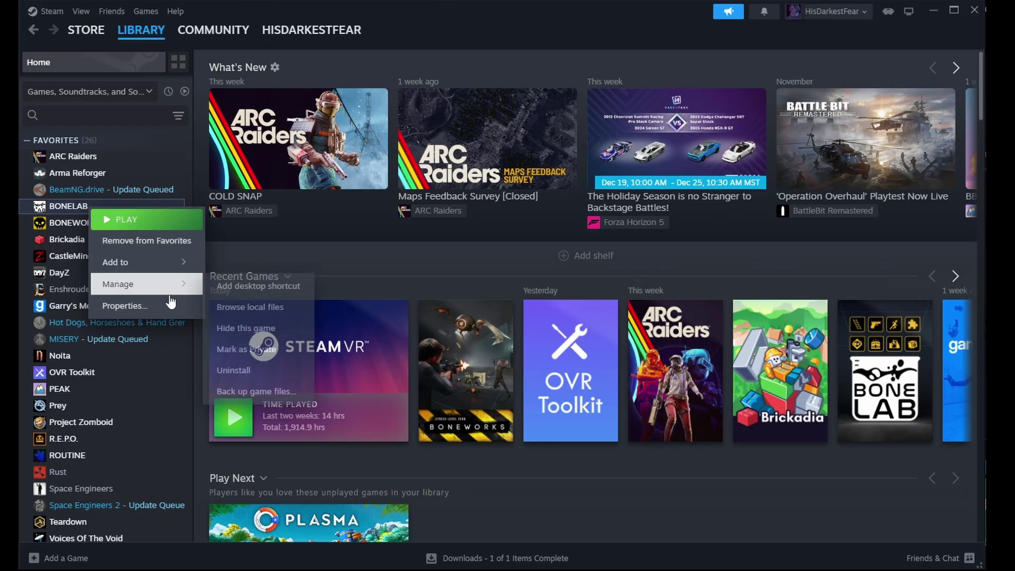
click(250, 311)
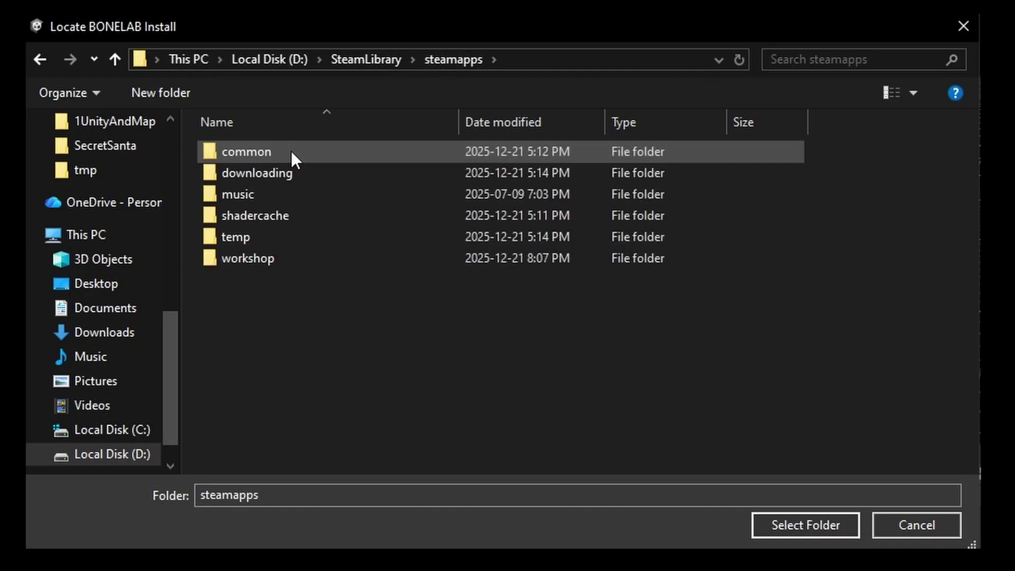
Choose common\BONELAB\BONELAB_Steam_Windows64_Data as the BONELAB install folder.
double_click(291, 151)
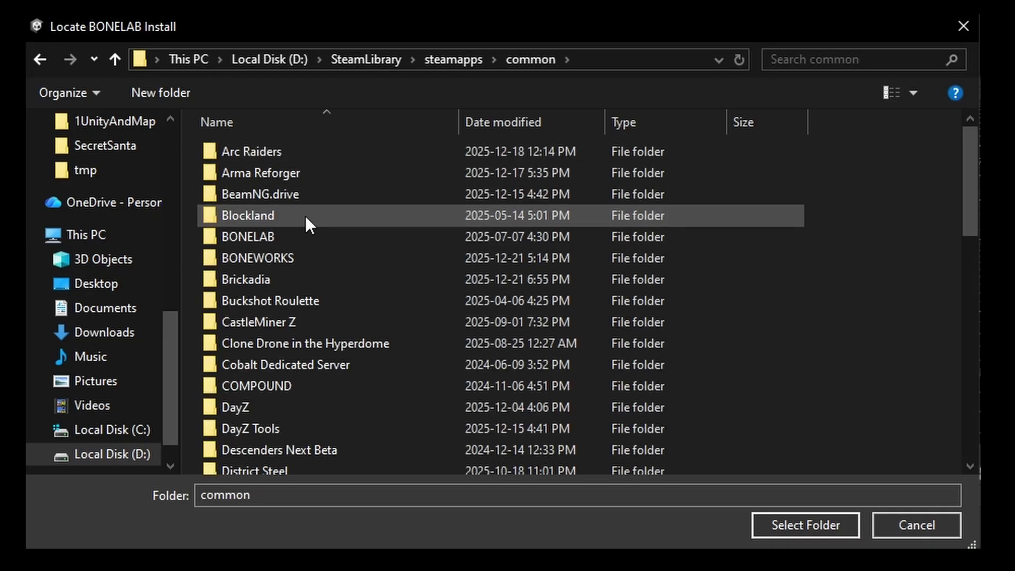
double_click(284, 238)
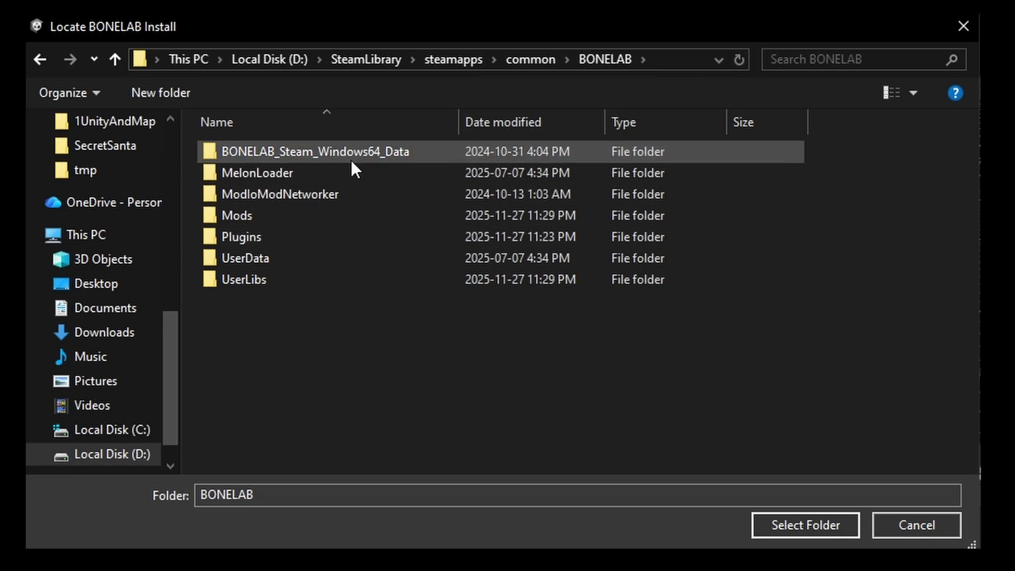
click(261, 151)
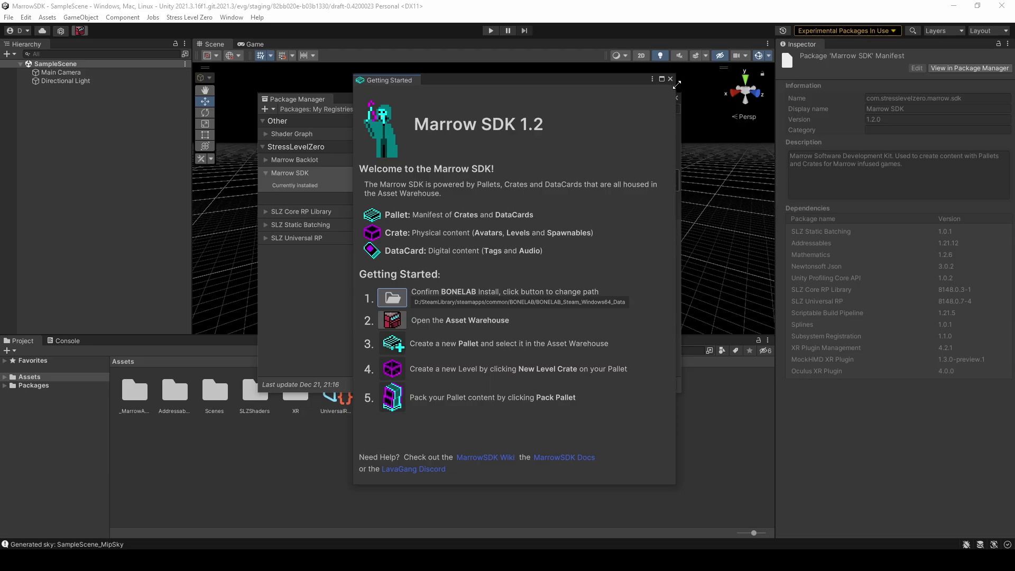
Open the Asset Warehouse, dismiss the Getting Started guide, and refresh the warehouse contents.
click(399, 324)
drag(377, 117, 341, 129)
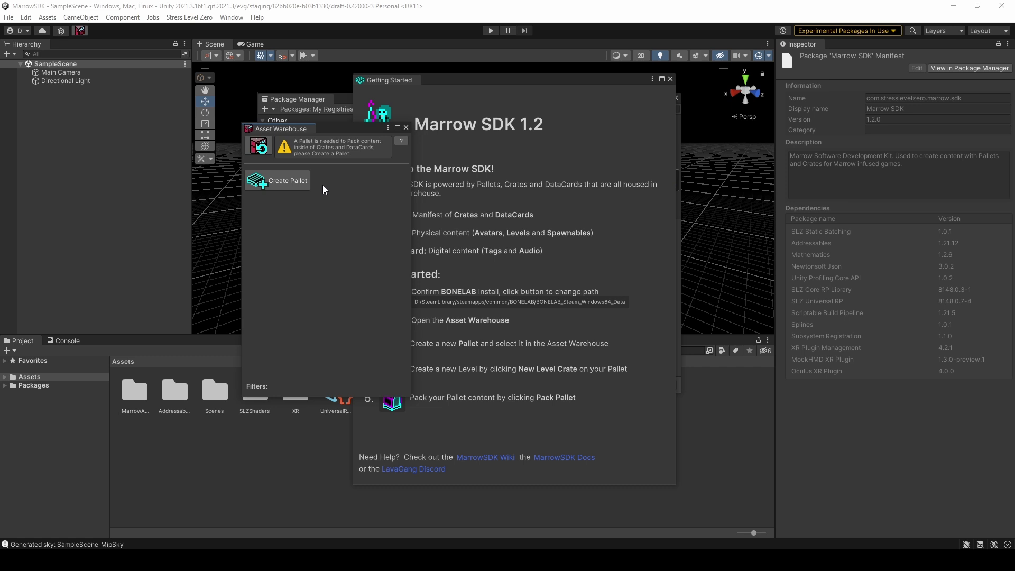
click(405, 127)
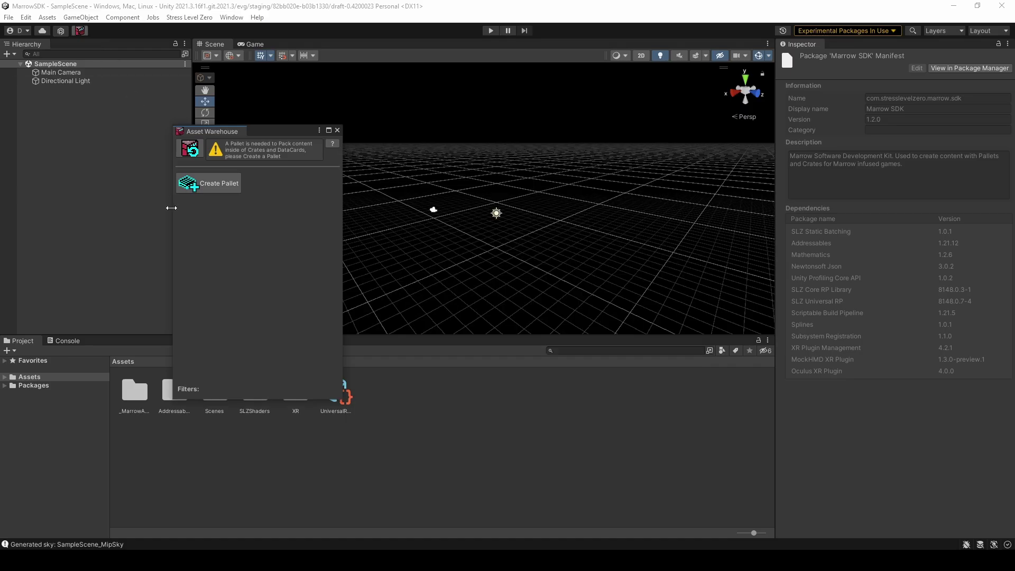
click(188, 149)
drag(277, 133, 349, 112)
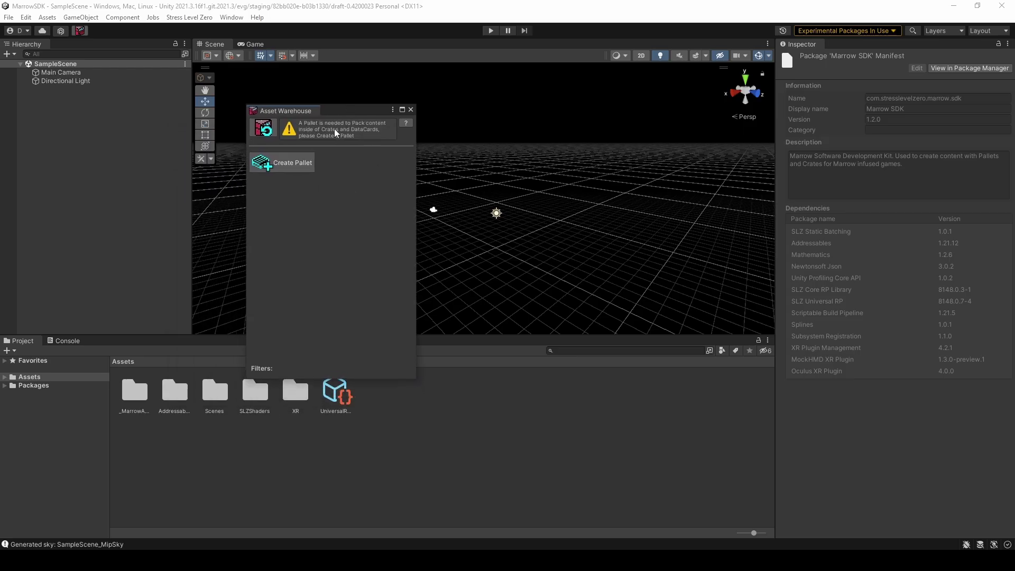
Create a new pallet with Pallet Title 'Temp' and Pallet Author 'Me'.
click(303, 163)
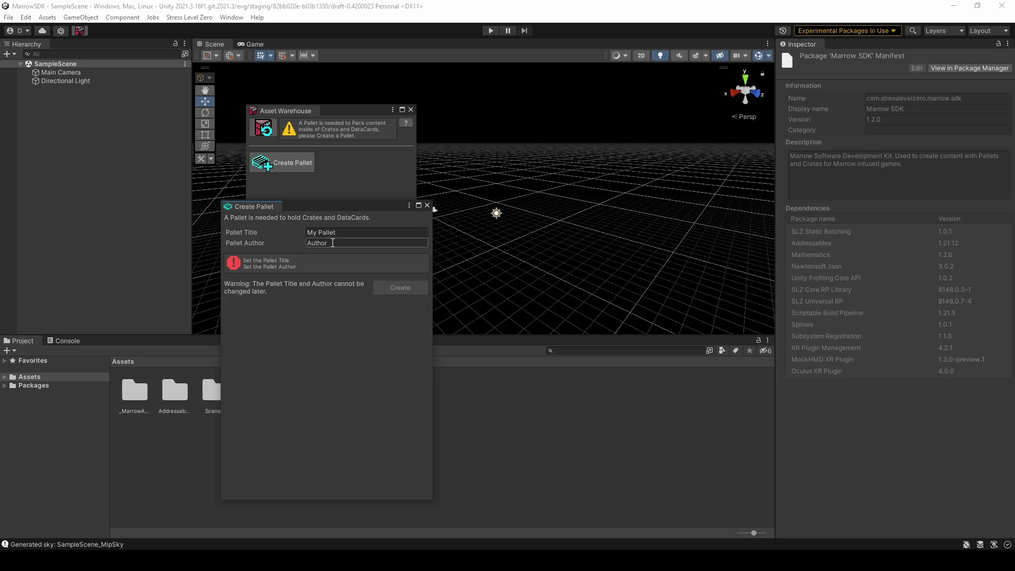
click(347, 231)
text(Temp)
click(369, 244)
text(Me)
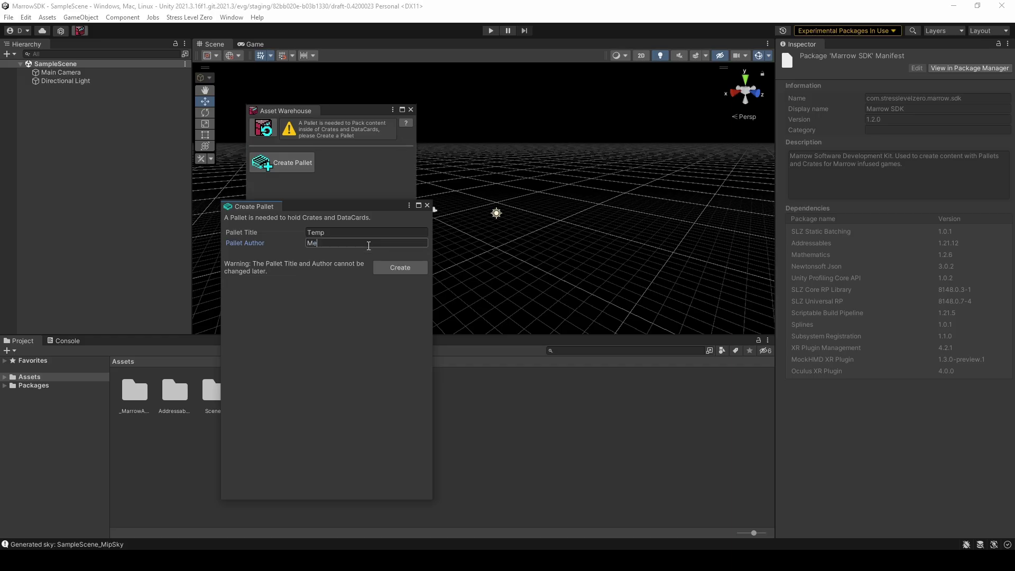
click(400, 268)
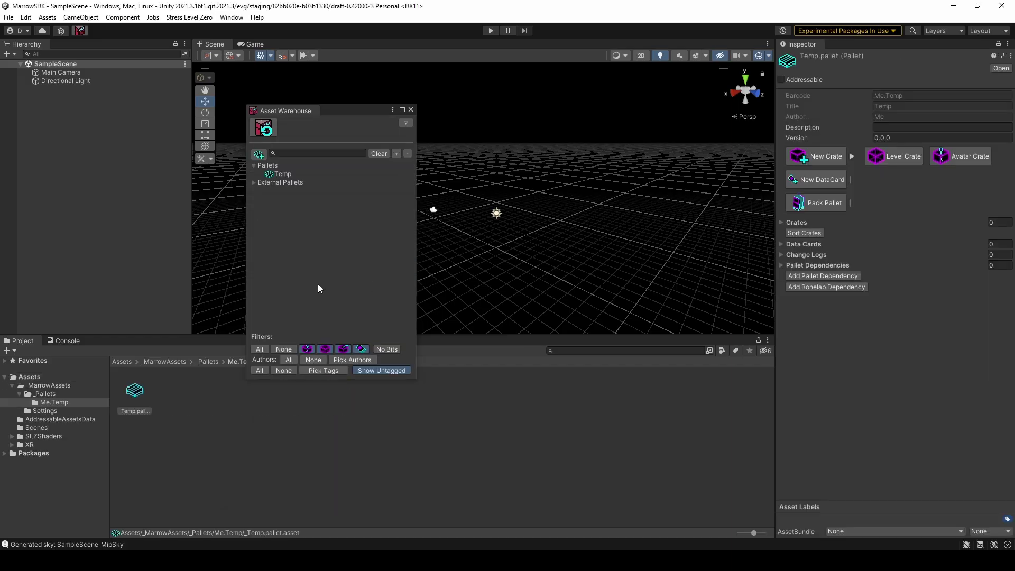
Expand External Pallets and select the Marrow Backlot 1.2.0 package name in Package Manager.
click(254, 182)
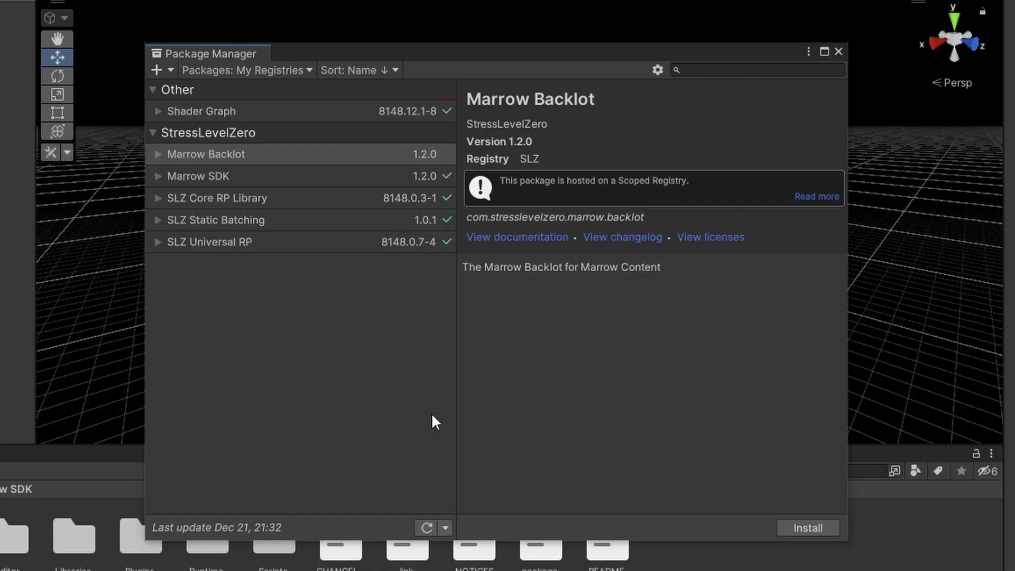
drag(471, 99, 607, 103)
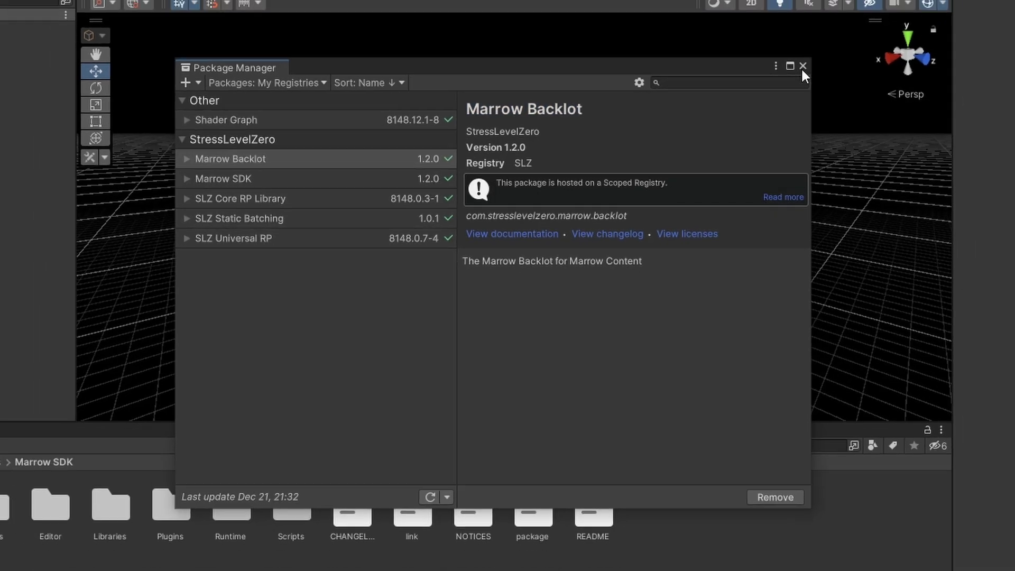
Close Package Manager and expand the project's Packages folder to show Marrow Backlot and Marrow SDK.
click(838, 51)
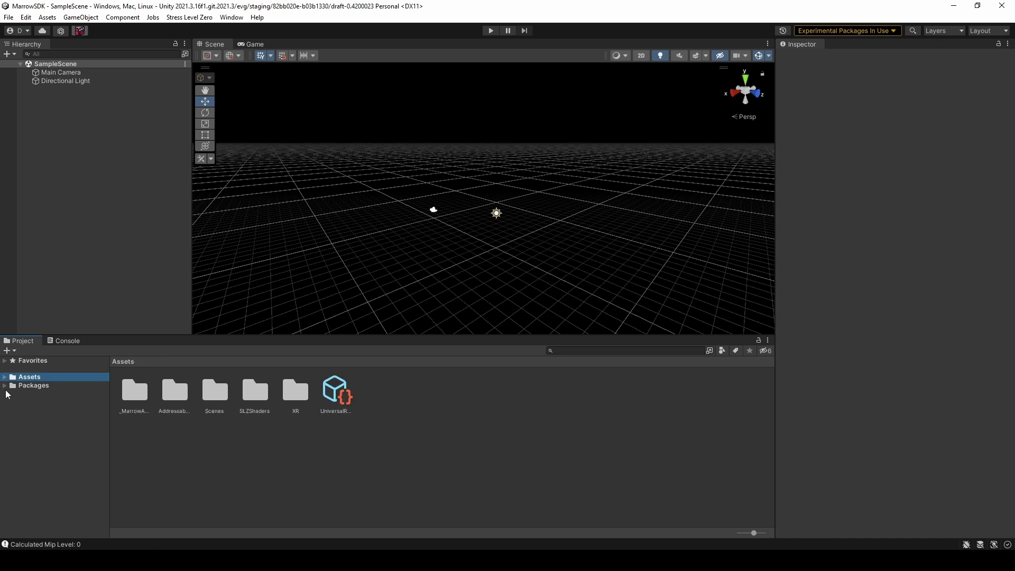
click(6, 387)
click(32, 386)
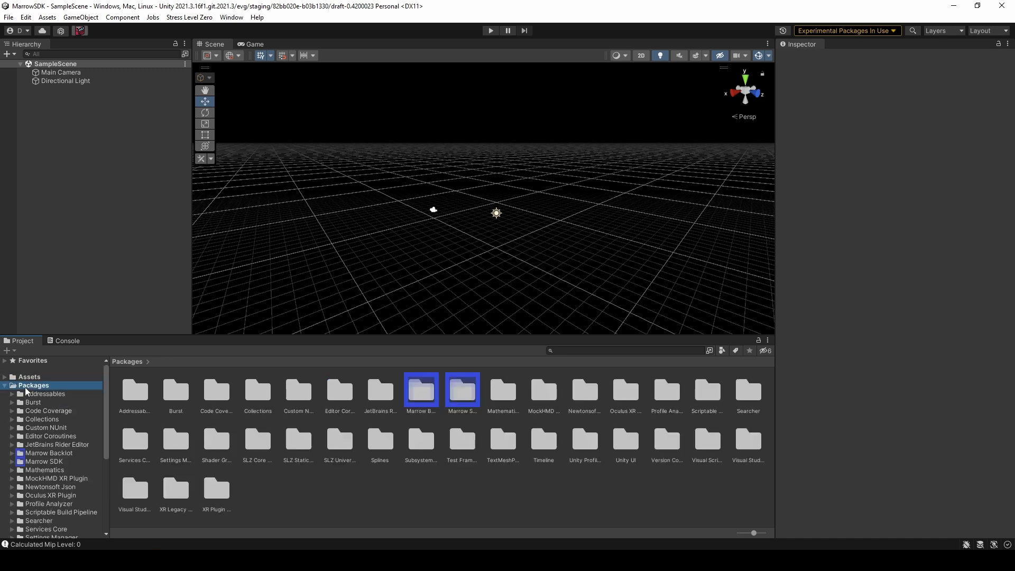